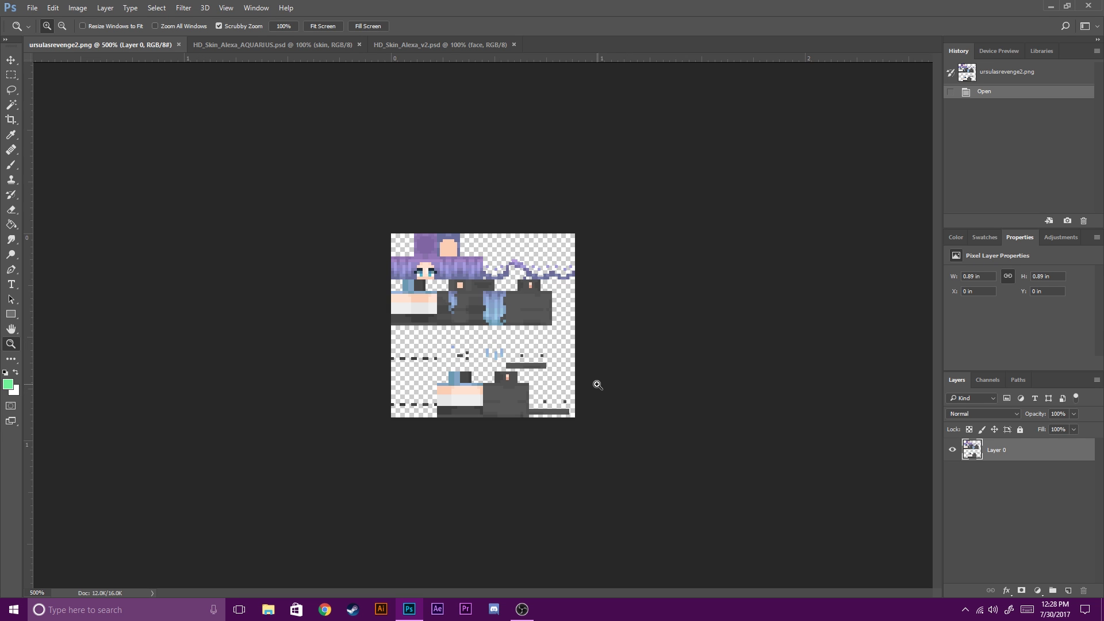
Resize the skin texture to 1024 px wide with Nearest Neighbor (hard edges) resampling.
{"action": "scroll", "coordinate": [248, 224], "scroll_direction": "up", "scroll_amount": 2}
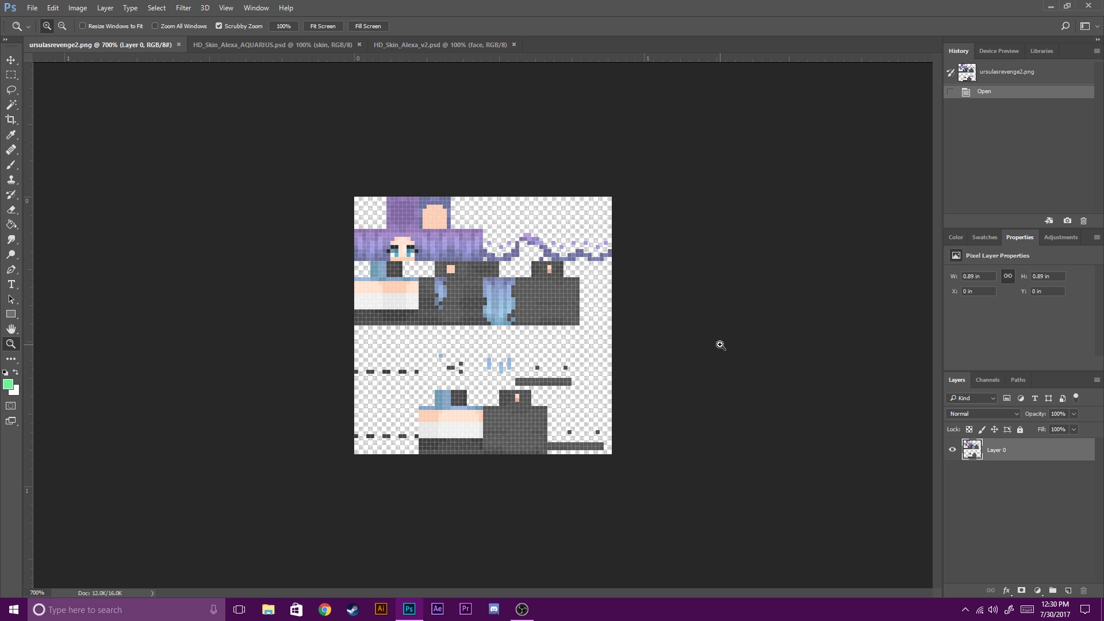
{"action": "left_click", "coordinate": [153, 94]}
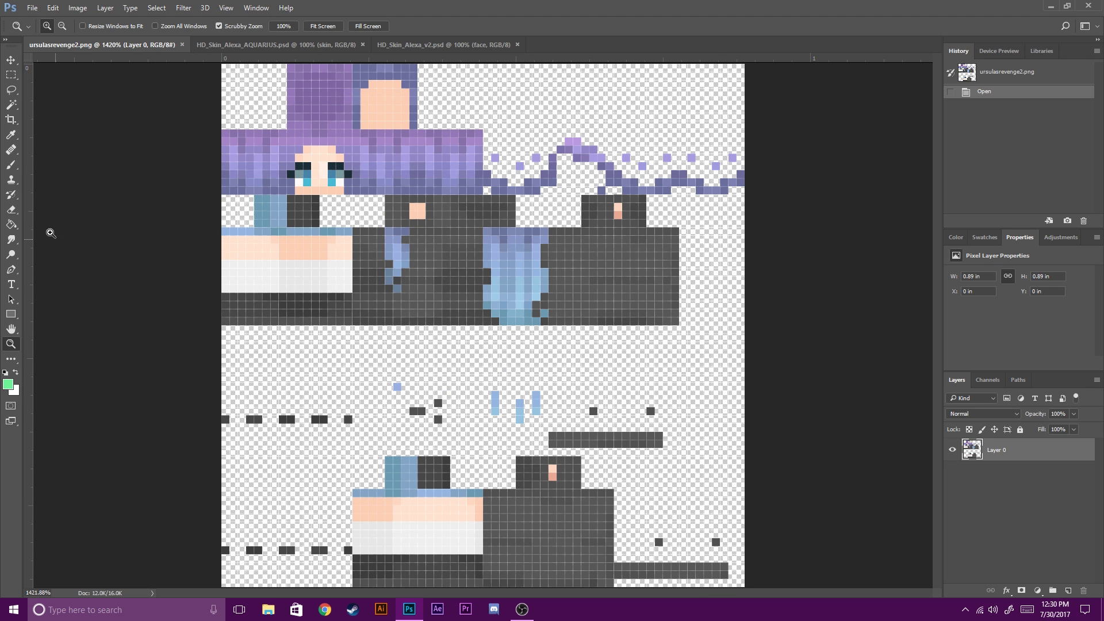
{"action": "left_click", "coordinate": [78, 8]}
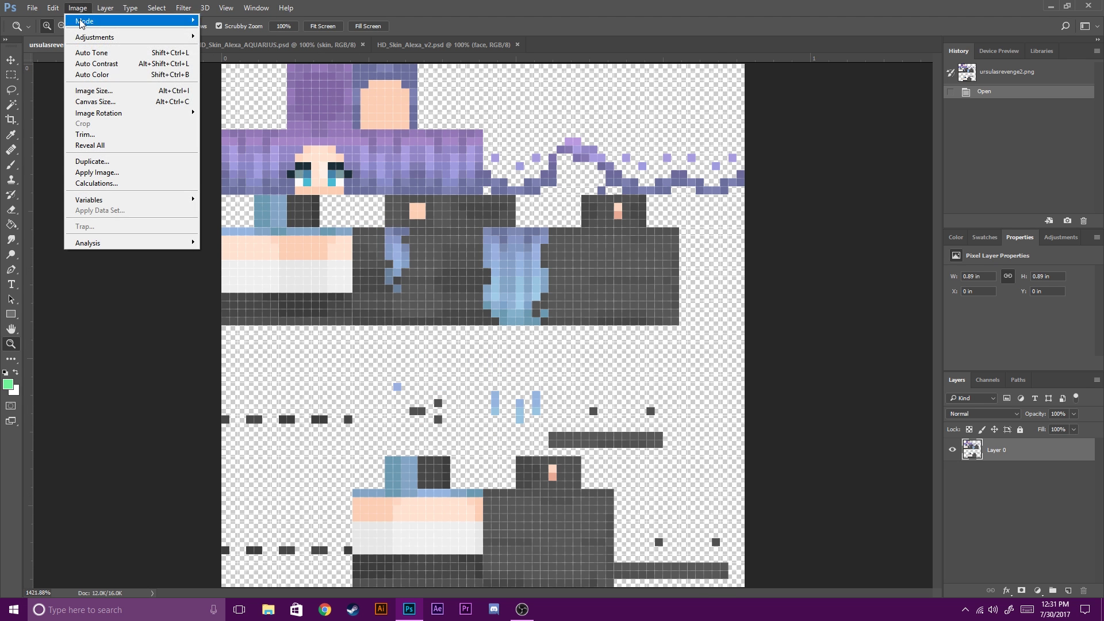
{"action": "left_click", "coordinate": [106, 92]}
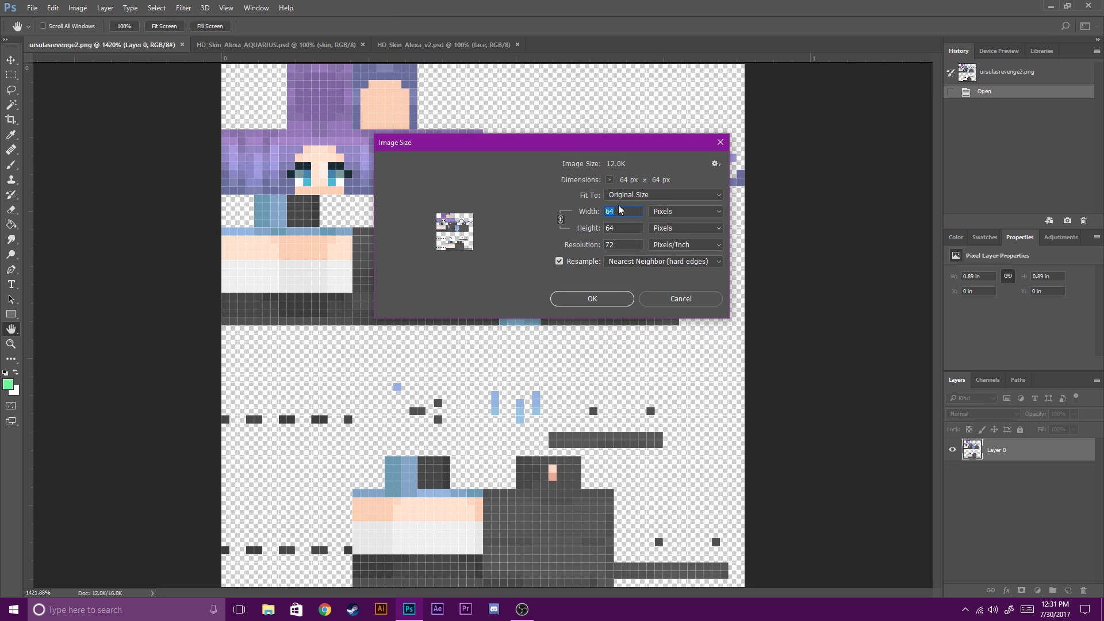
{"action": "type", "text": "1024"}
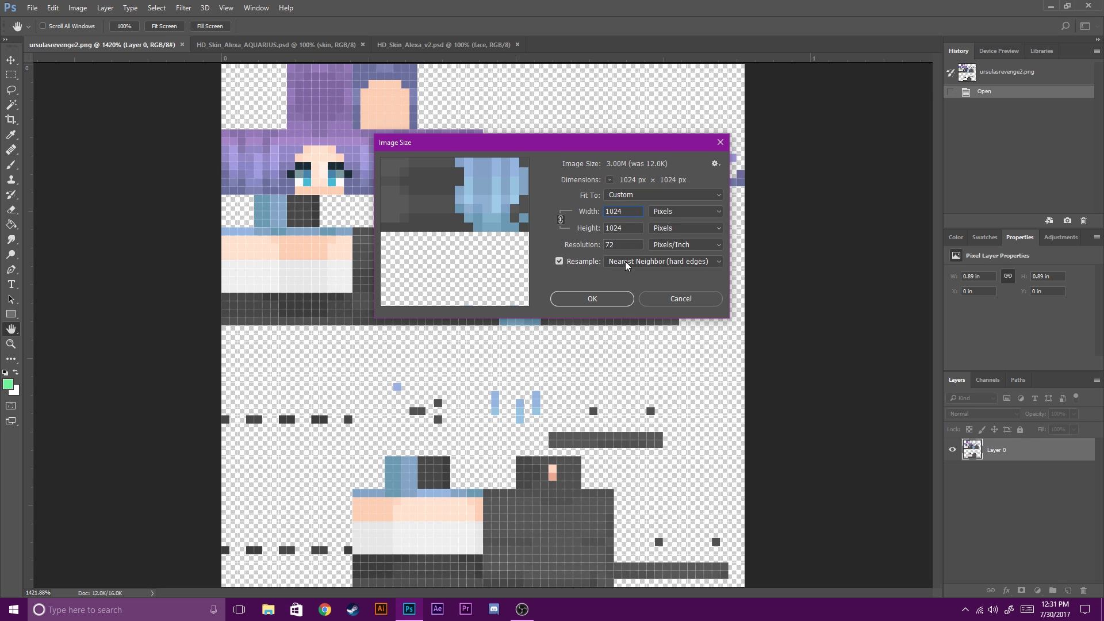
{"action": "left_click", "coordinate": [706, 261]}
{"action": "left_click", "coordinate": [720, 337]}
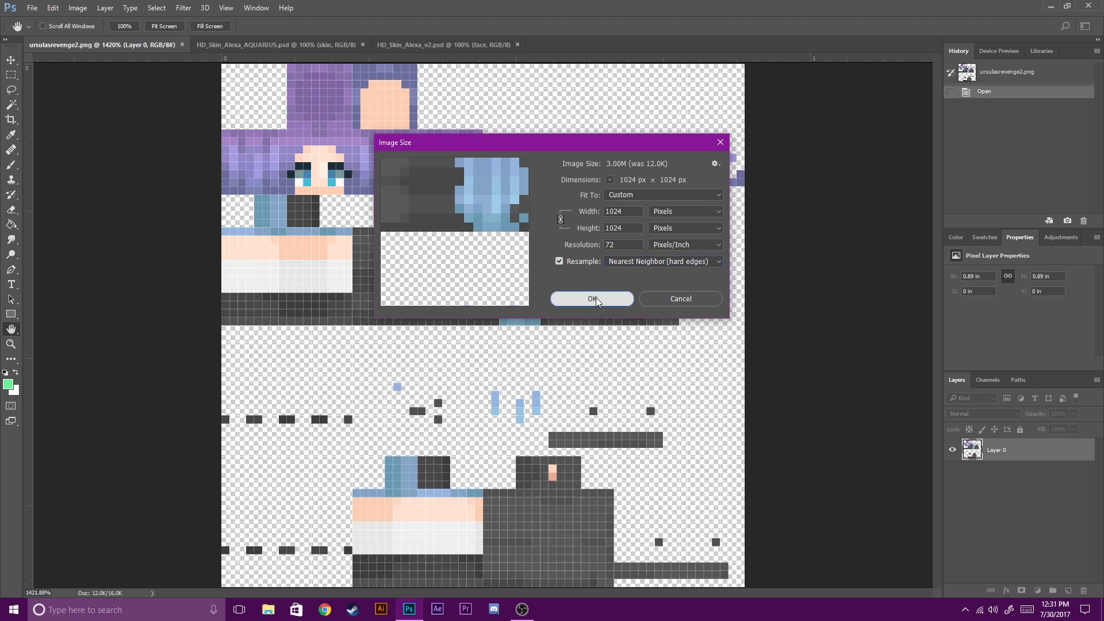
{"action": "left_click", "coordinate": [592, 298]}
Confirm the resize and fit the whole enlarged skin in the window.
{"action": "key", "text": "z"}
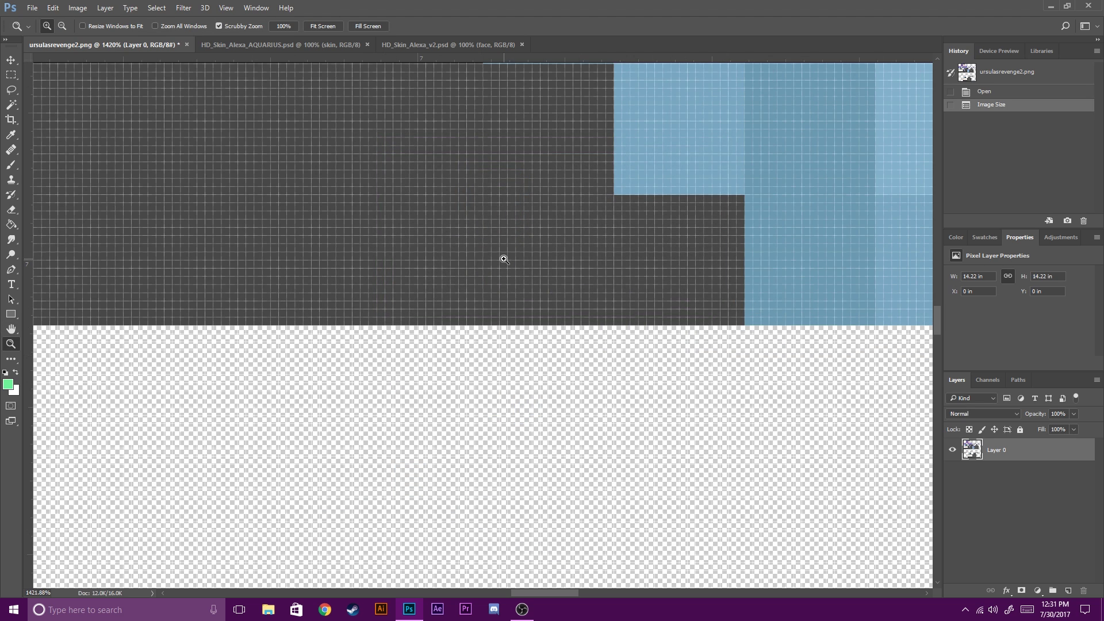
{"action": "scroll", "coordinate": [502, 257], "scroll_direction": "down", "scroll_amount": 6}
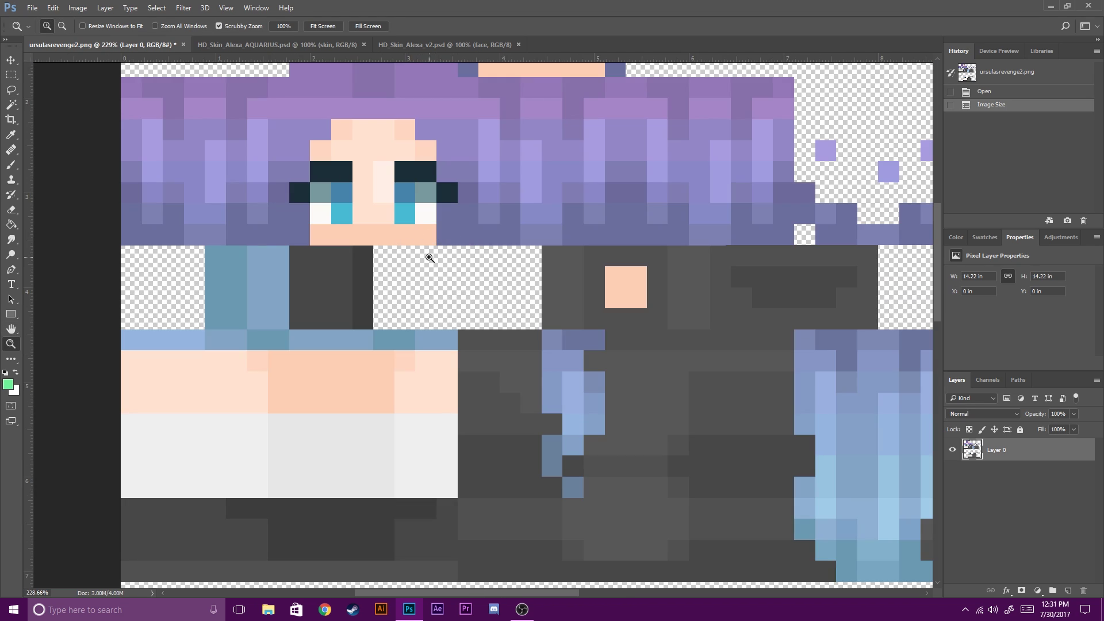
{"action": "key", "text": "h"}
{"action": "key", "text": "ctrl+0"}
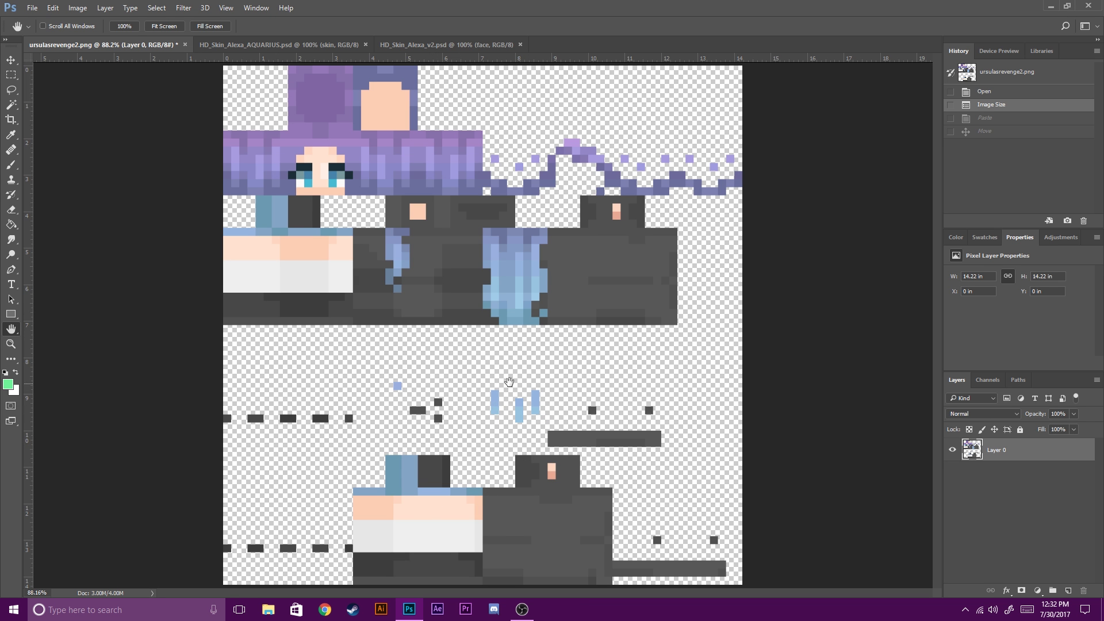
{"action": "scroll", "coordinate": [268, 161], "scroll_direction": "up", "scroll_amount": 5}
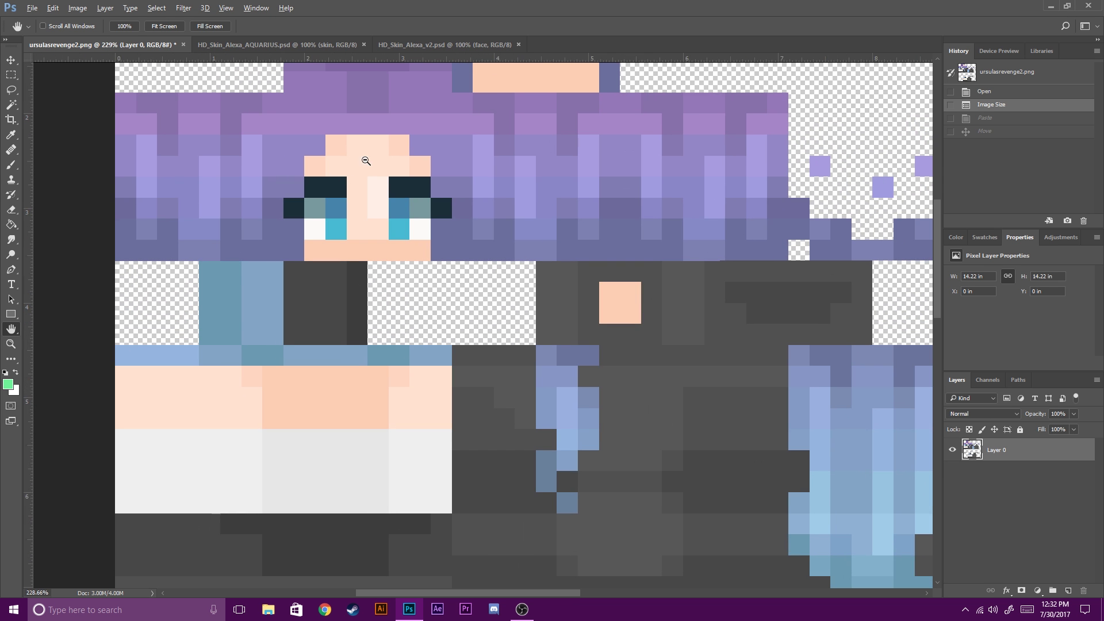
Paste the HD face as a new layer and drag it over the skin's face.
{"action": "key", "text": "ctrl+v"}
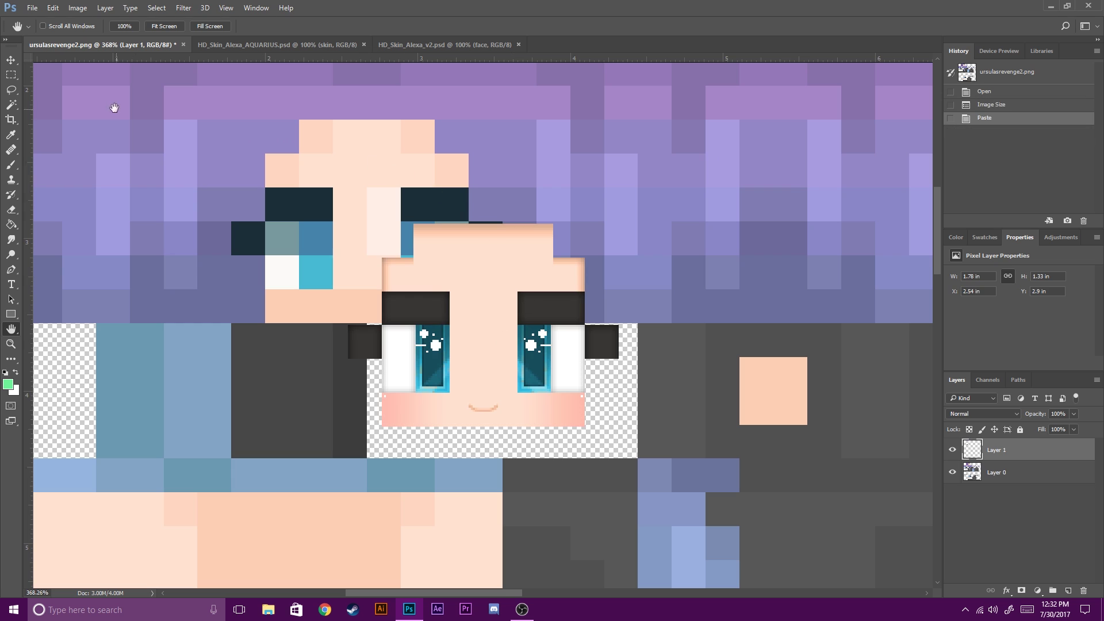
{"action": "left_click", "coordinate": [11, 59]}
{"action": "left_click_drag", "start_coordinate": [426, 323], "coordinate": [310, 219]}
{"action": "scroll", "coordinate": [309, 218], "scroll_direction": "down", "scroll_amount": 3}
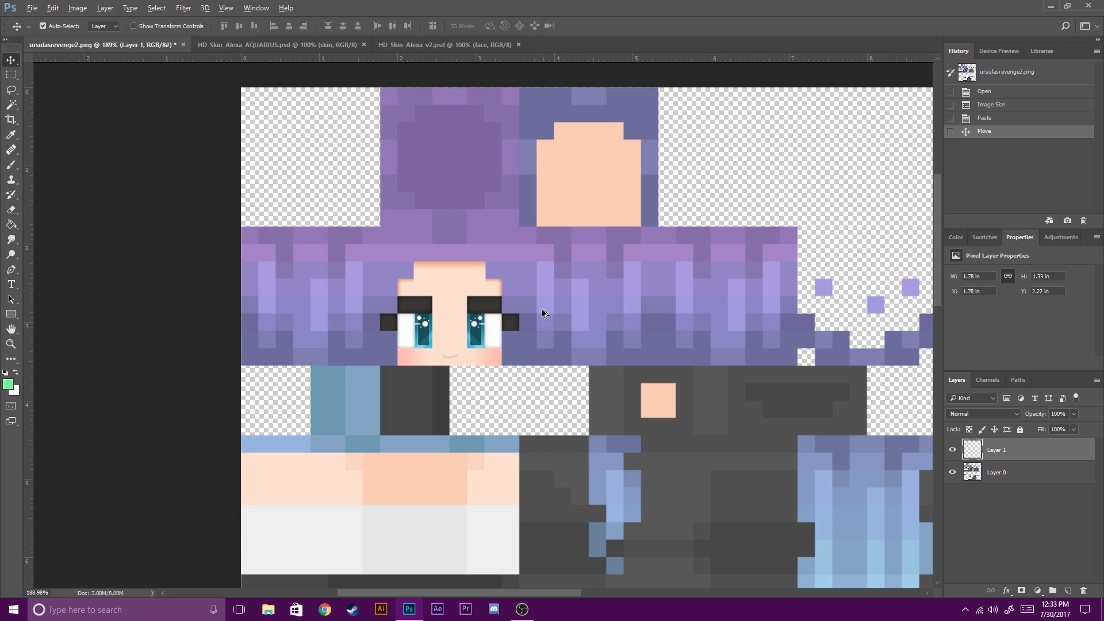
{"action": "left_click", "coordinate": [32, 8]}
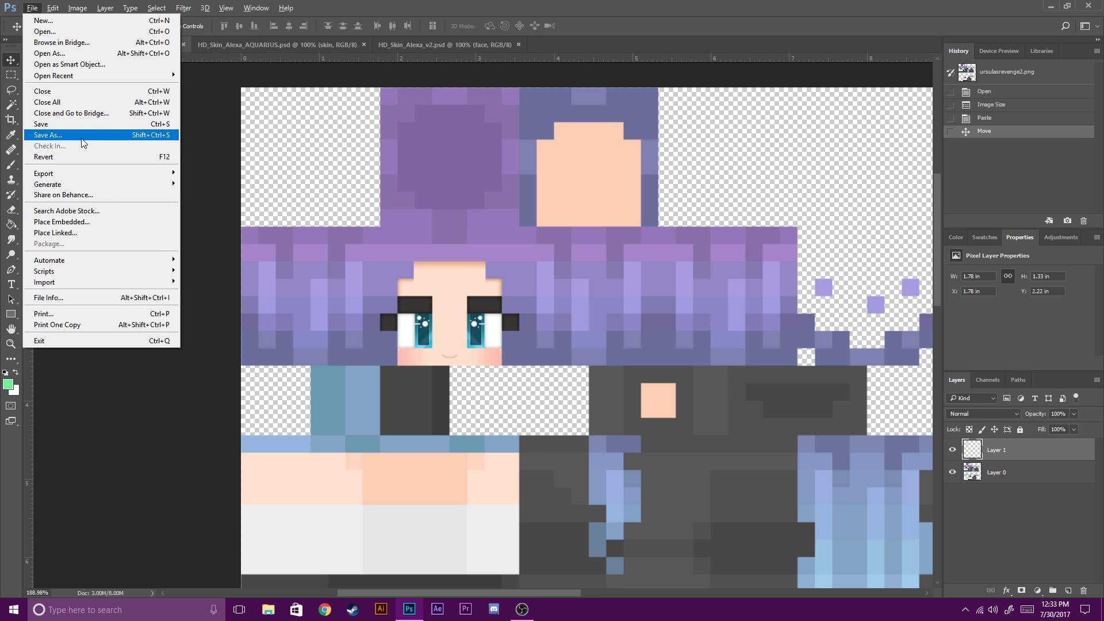
Export the HD-faced skin as a 1024 px PNG-24 via Save for Web.
{"action": "mouse_move", "coordinate": [166, 175]}
{"action": "left_click", "coordinate": [236, 216]}
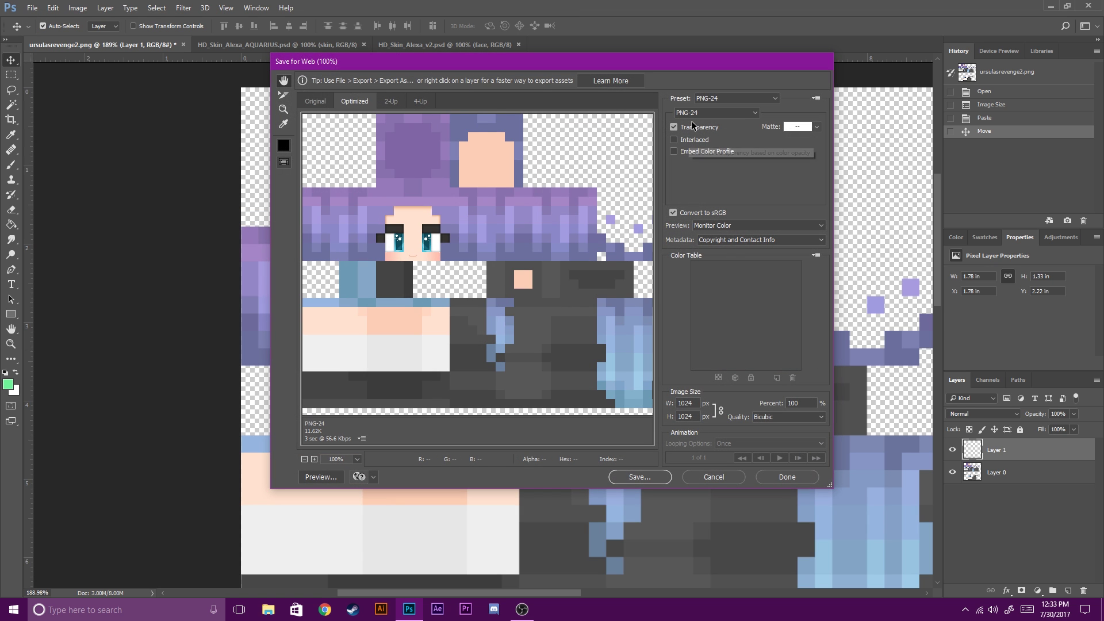
{"action": "key", "text": "Escape"}
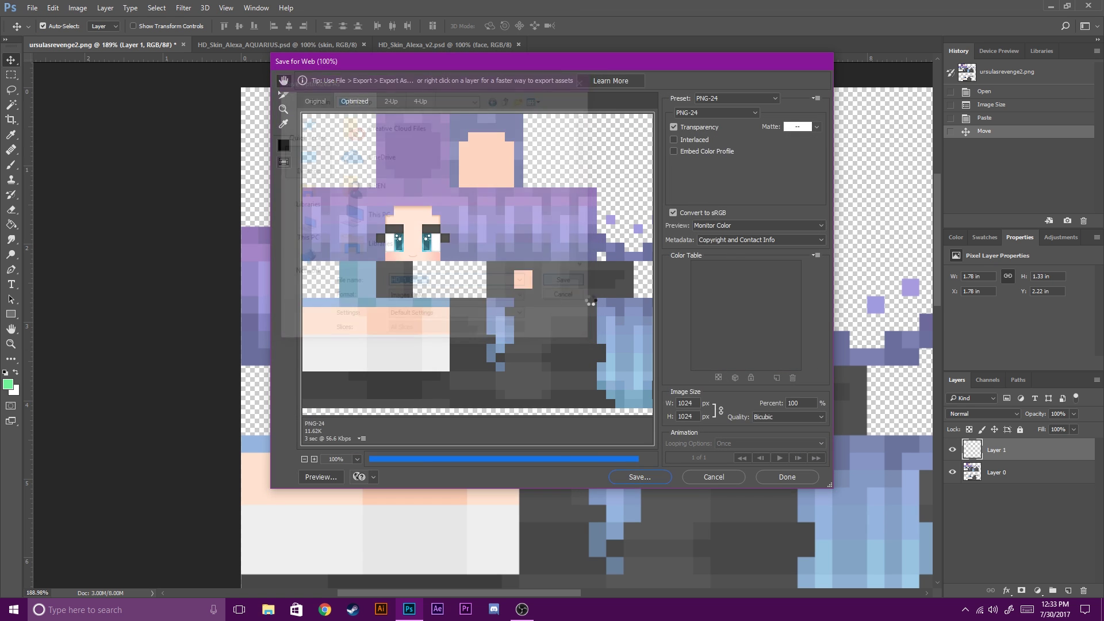
Revert the document to its original small texture.
{"action": "scroll", "coordinate": [665, 406], "scroll_direction": "down", "scroll_amount": 3}
{"action": "left_click_drag", "start_coordinate": [518, 398], "coordinate": [527, 352]}
{"action": "scroll", "coordinate": [527, 351], "scroll_direction": "down", "scroll_amount": 2}
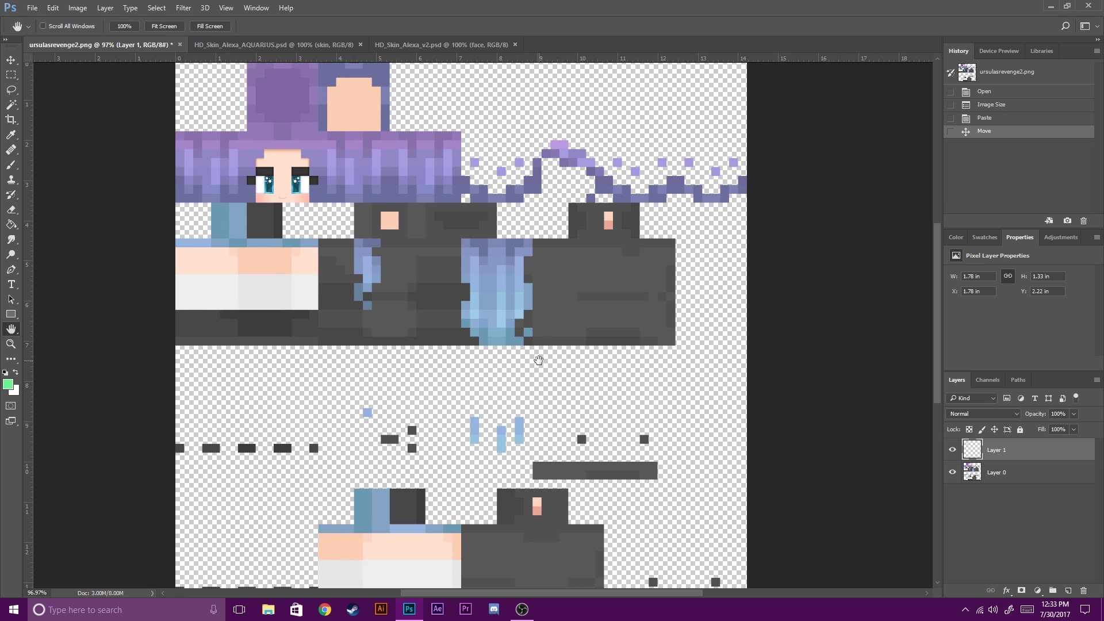
{"action": "key", "text": "ctrl+alt+z"}
{"action": "key", "text": "ctrl+alt+z"}
{"action": "key", "text": "ctrl+alt+z"}
{"action": "key", "text": "ctrl+alt+z"}
{"action": "scroll", "coordinate": [514, 331], "scroll_direction": "up", "scroll_amount": 10}
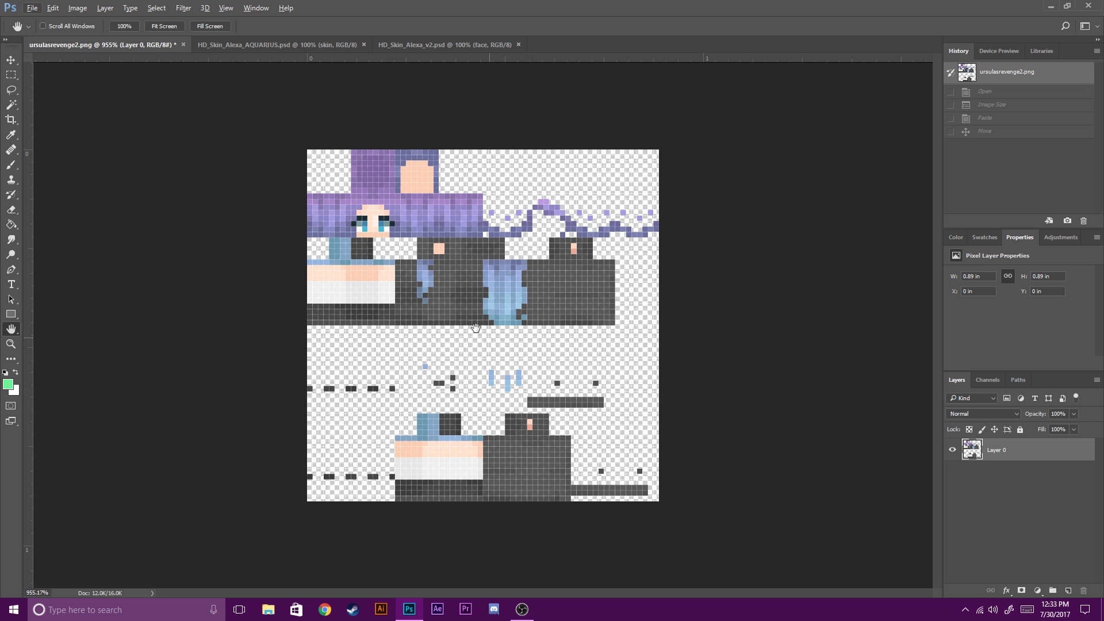
Try a 32 px canvas height in pixels, then undo the clipped result.
{"action": "left_click", "coordinate": [71, 8]}
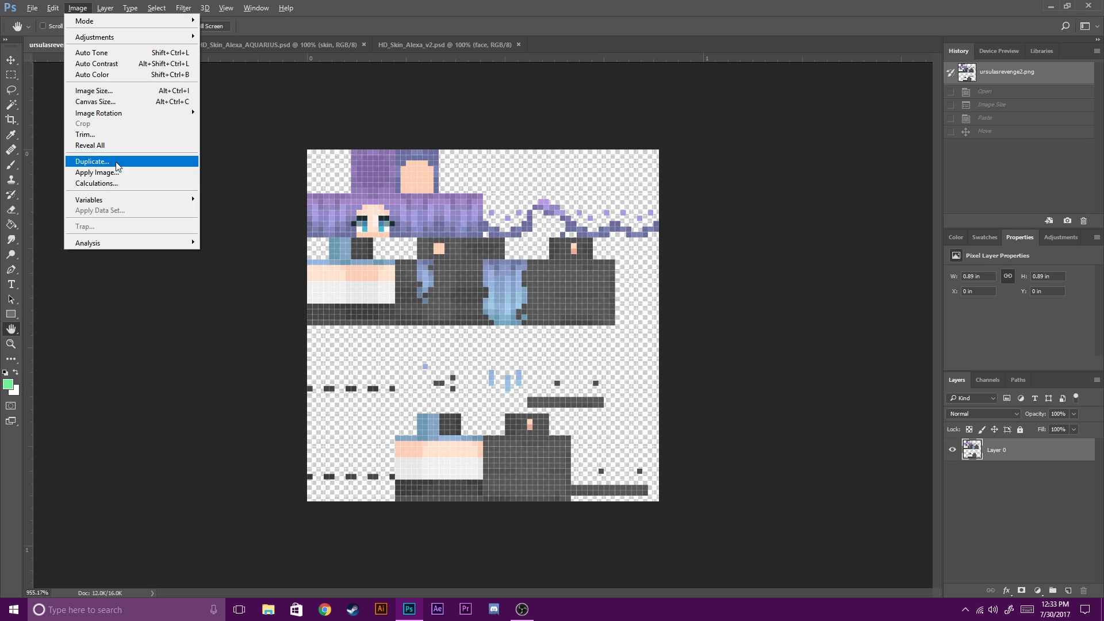
{"action": "left_click", "coordinate": [90, 104]}
{"action": "left_click", "coordinate": [591, 211]}
{"action": "left_click", "coordinate": [602, 233]}
{"action": "type", "text": "32"}
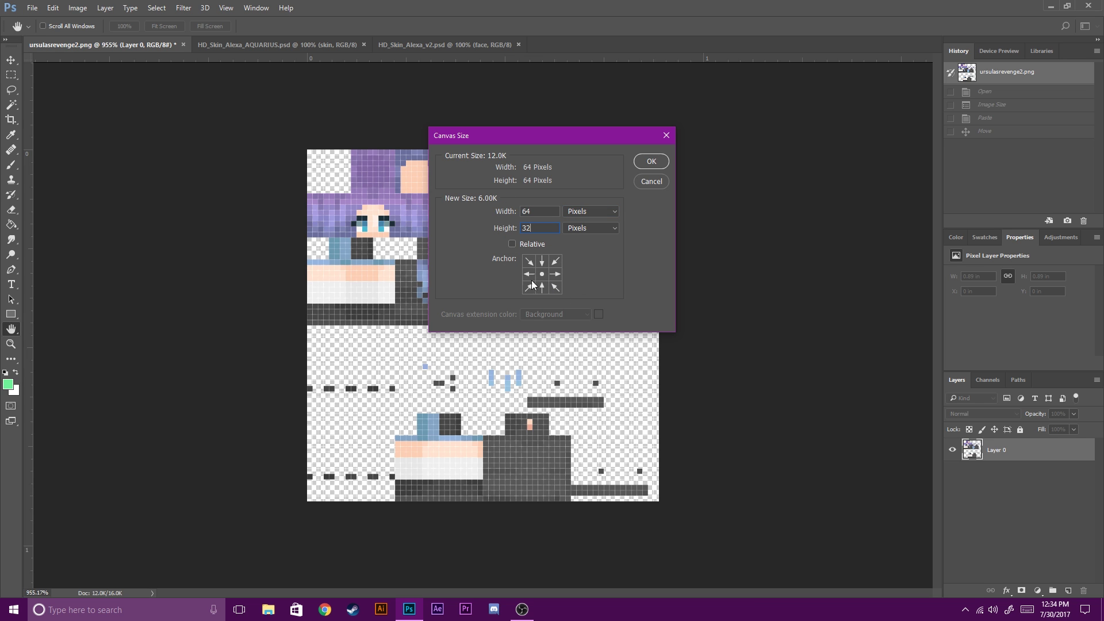
{"action": "left_click", "coordinate": [647, 163]}
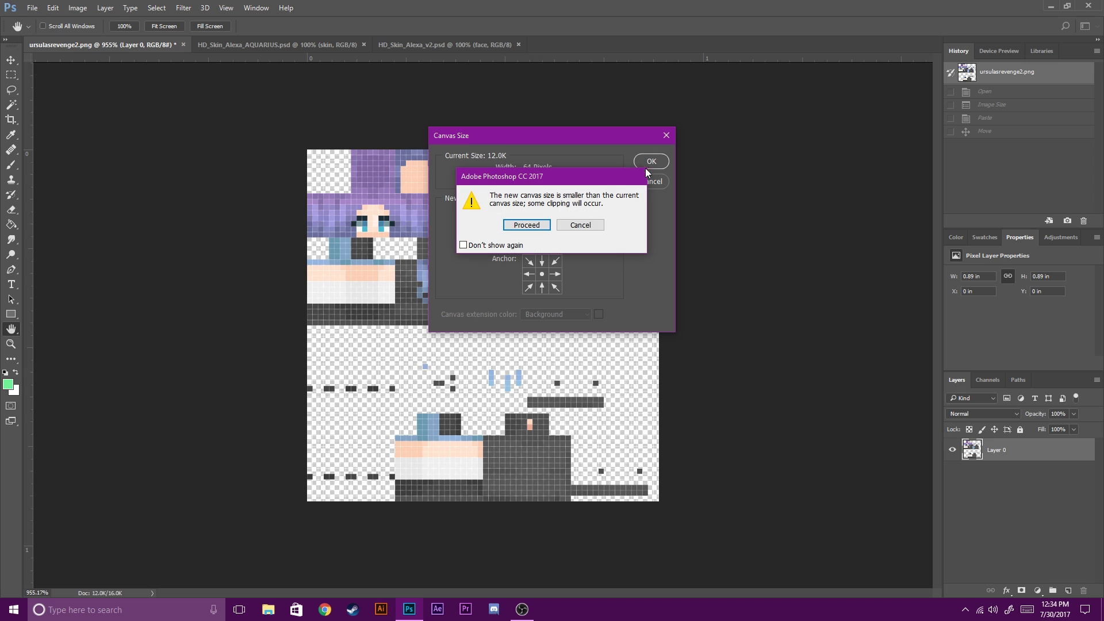
{"action": "left_click", "coordinate": [527, 226]}
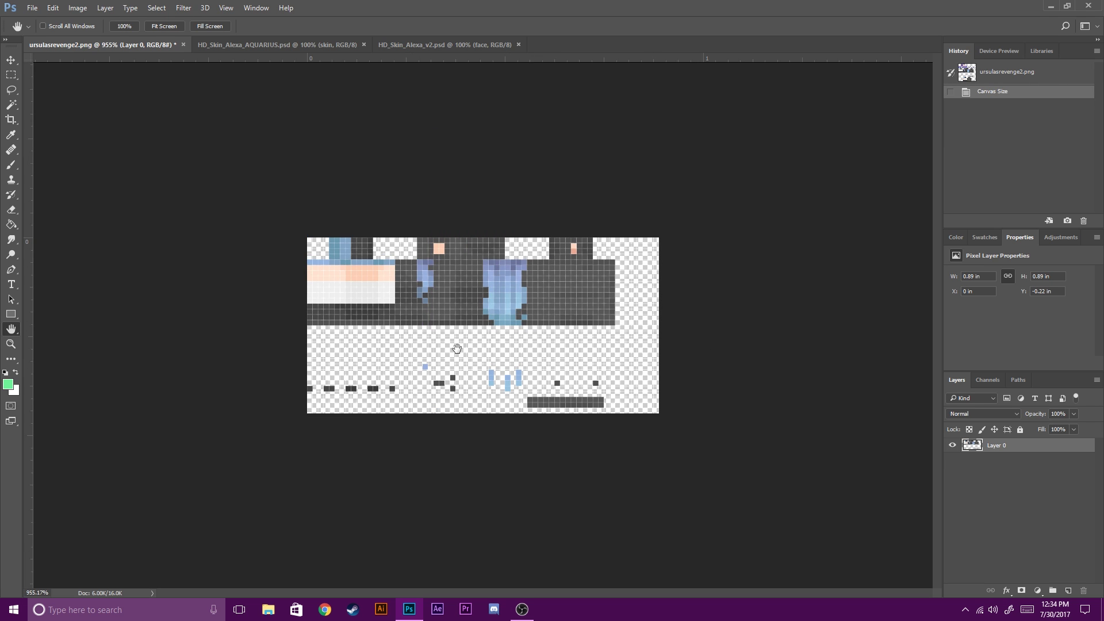
{"action": "left_click", "coordinate": [1005, 69]}
Set the canvas to 64 × 32 px anchored at the top, clipping off the lower half.
{"action": "key", "text": "ctrl+alt+c"}
{"action": "left_click", "coordinate": [592, 228]}
{"action": "left_click", "coordinate": [598, 231]}
{"action": "key", "text": "BackSpace"}
{"action": "key", "text": "BackSpace"}
{"action": "type", "text": "32"}
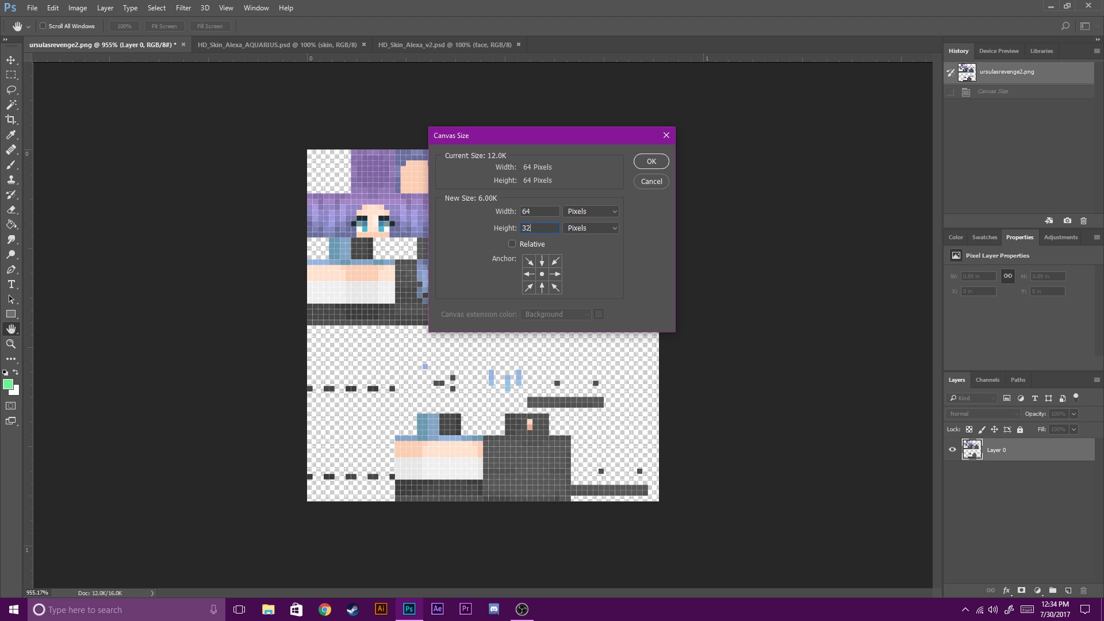
{"action": "left_click", "coordinate": [542, 261]}
{"action": "left_click", "coordinate": [657, 162]}
{"action": "left_click", "coordinate": [539, 229]}
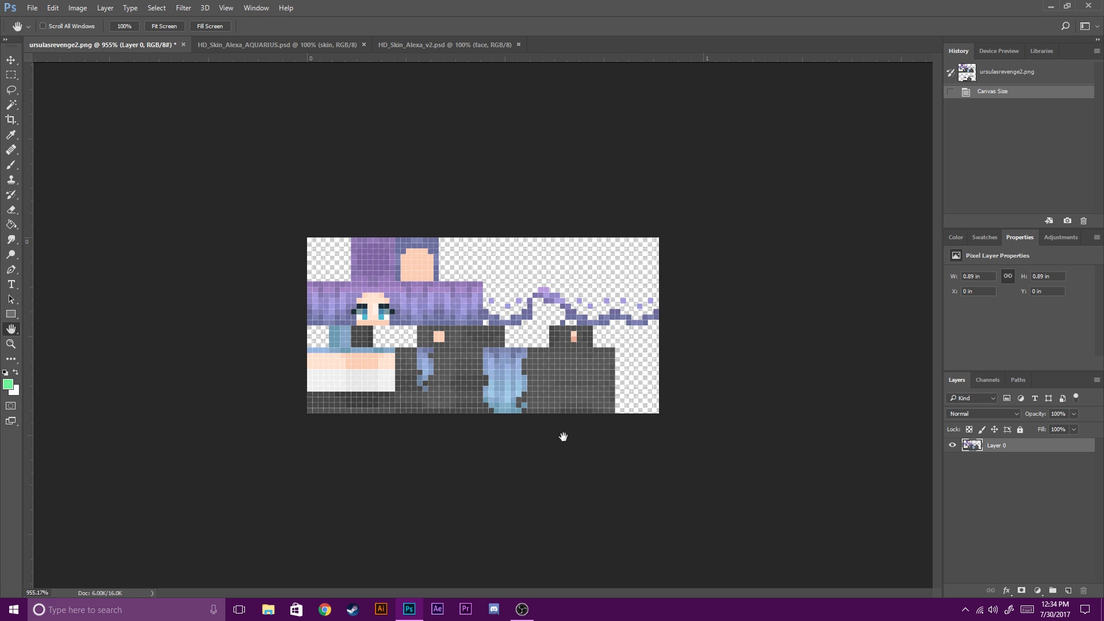
Enlarge the 64 × 32 skin to 1024 × 512 px and fit it in the window.
{"action": "left_click", "coordinate": [81, 7]}
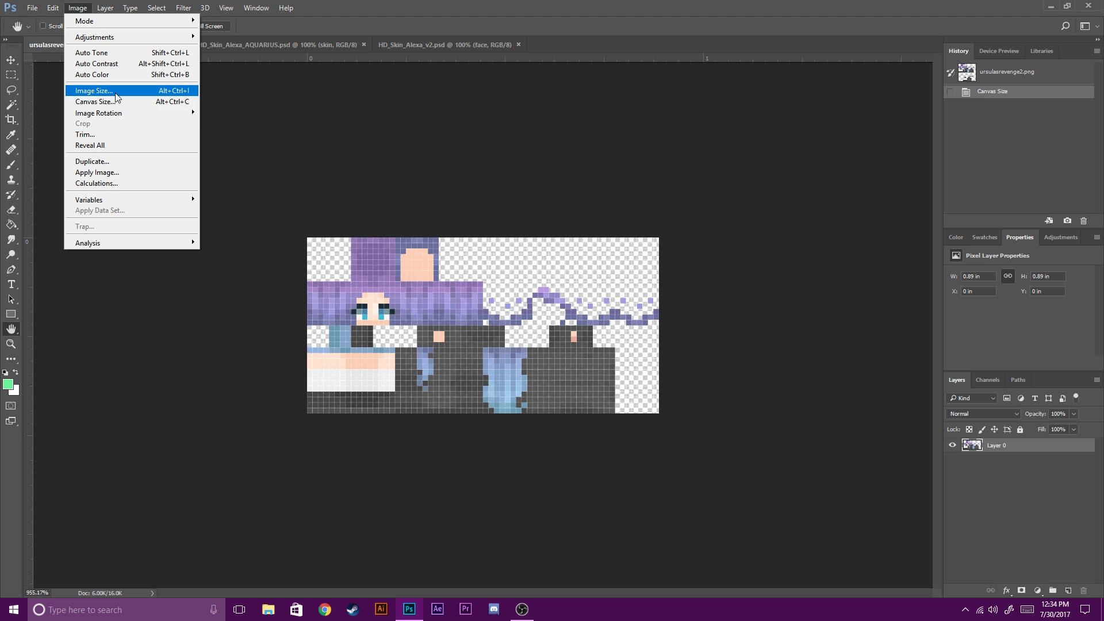
{"action": "left_click", "coordinate": [155, 90]}
{"action": "type", "text": "1024"}
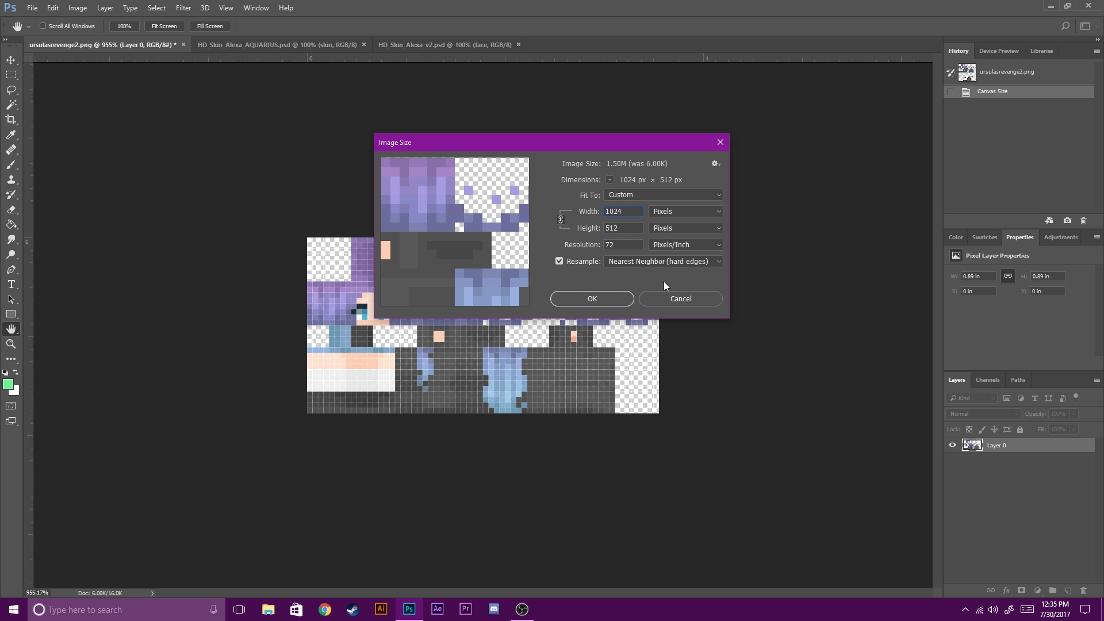
{"action": "left_click", "coordinate": [592, 298]}
{"action": "key", "text": "ctrl+0"}
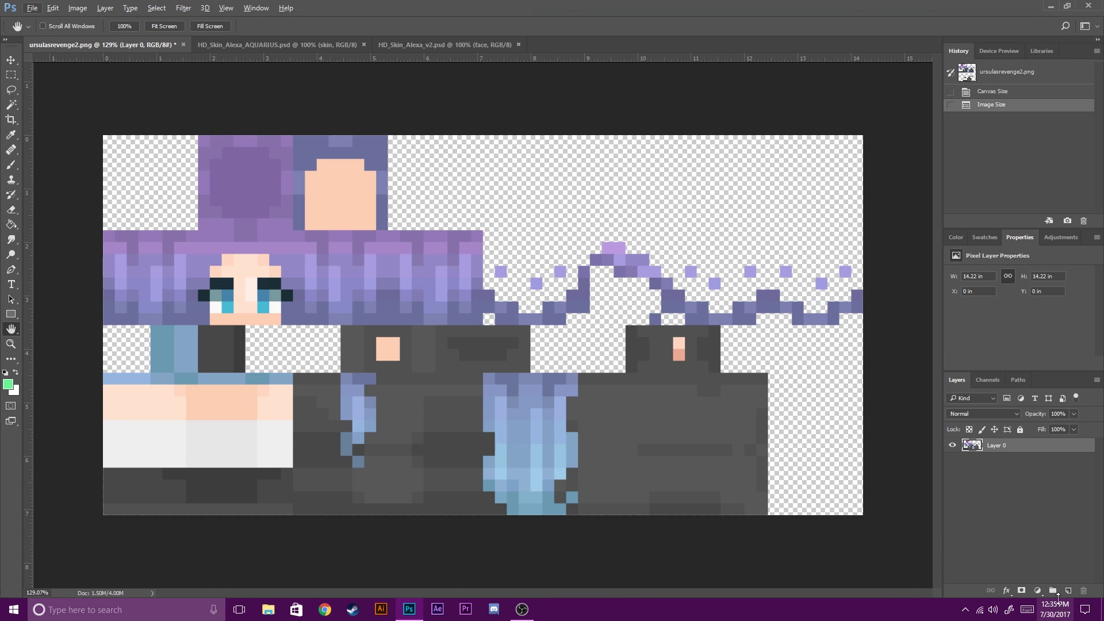
Paint three white stripes over the dark lower-left area, then deselect.
{"action": "key", "text": "b"}
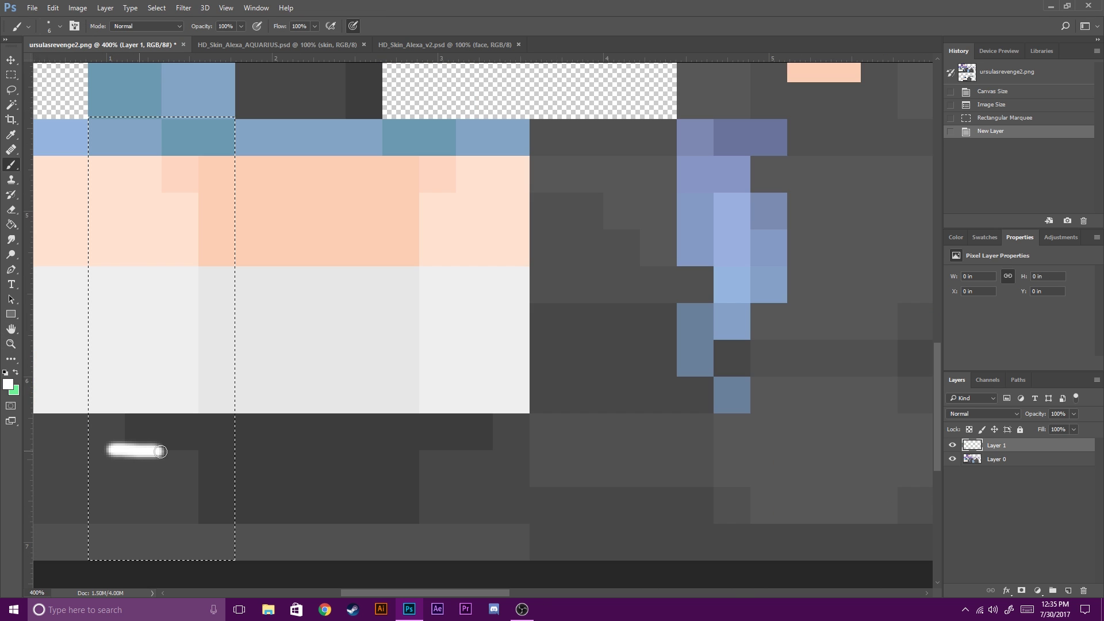
{"action": "left_click_drag", "start_coordinate": [160, 451], "coordinate": [202, 451]}
{"action": "left_click_drag", "start_coordinate": [121, 487], "coordinate": [193, 487]}
{"action": "left_click_drag", "start_coordinate": [119, 524], "coordinate": [201, 523]}
{"action": "key", "text": "ctrl+d"}
{"action": "key", "text": "ctrl+0"}
Export the skin as PNG-24 named HD_1_7_pixel.png on the Desktop.
{"action": "key", "text": "alt+shift+ctrl+s"}
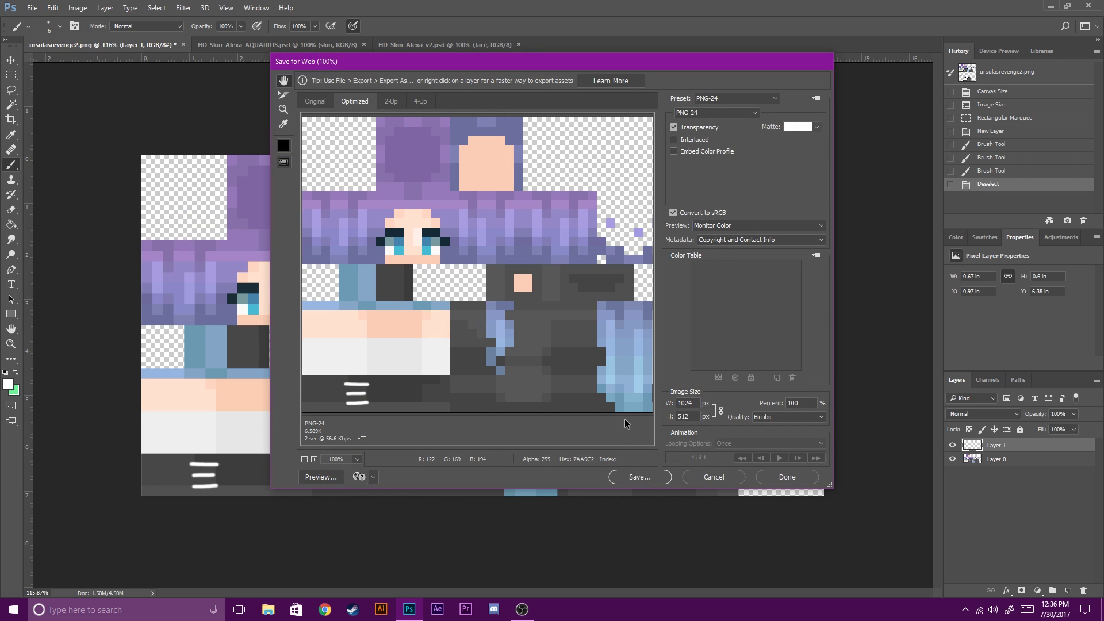
{"action": "left_click", "coordinate": [653, 477]}
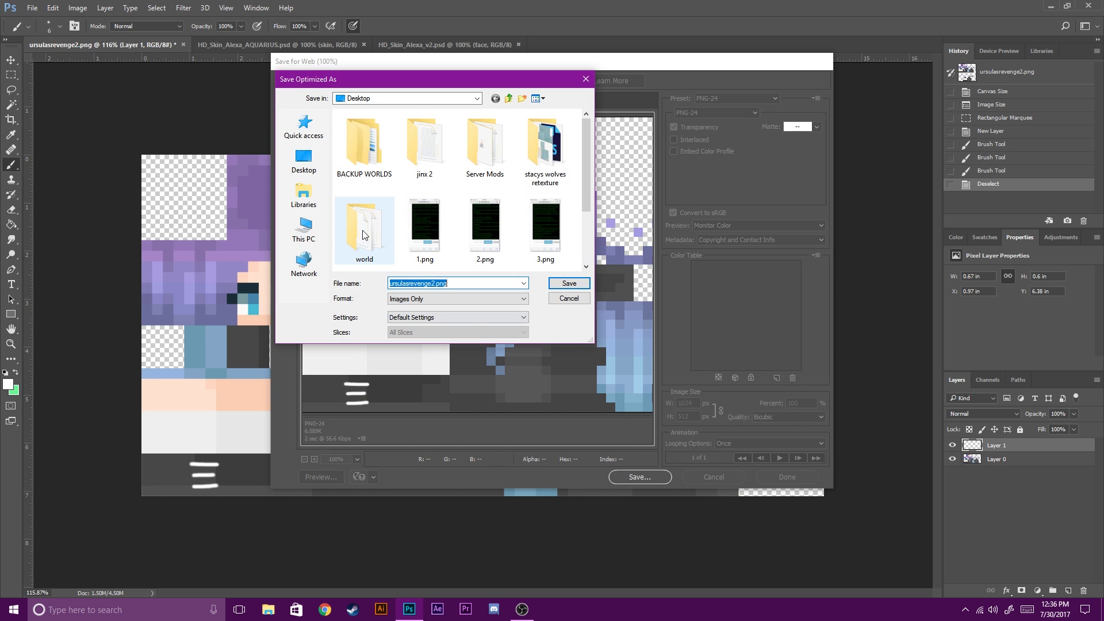
{"action": "left_click", "coordinate": [402, 246]}
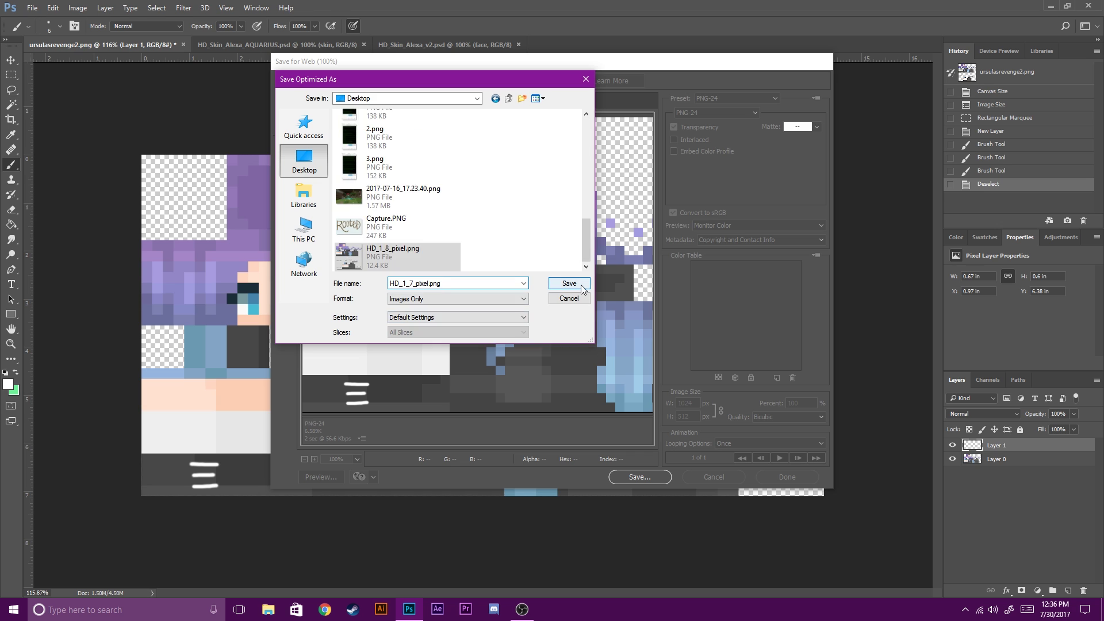
{"action": "left_click", "coordinate": [569, 283]}
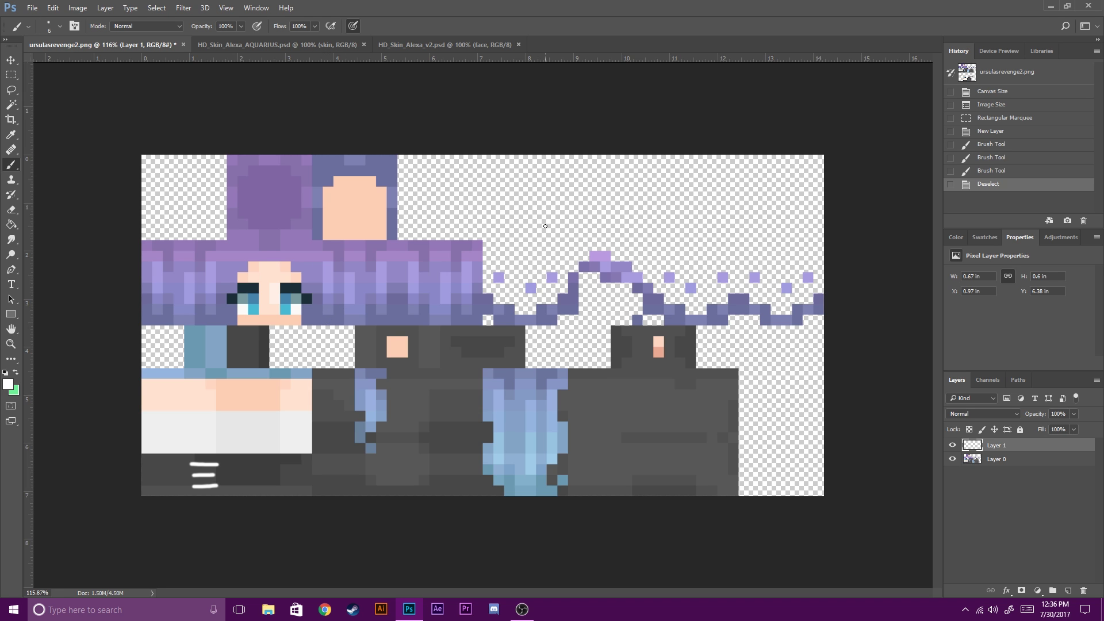
{"action": "left_click", "coordinate": [274, 43]}
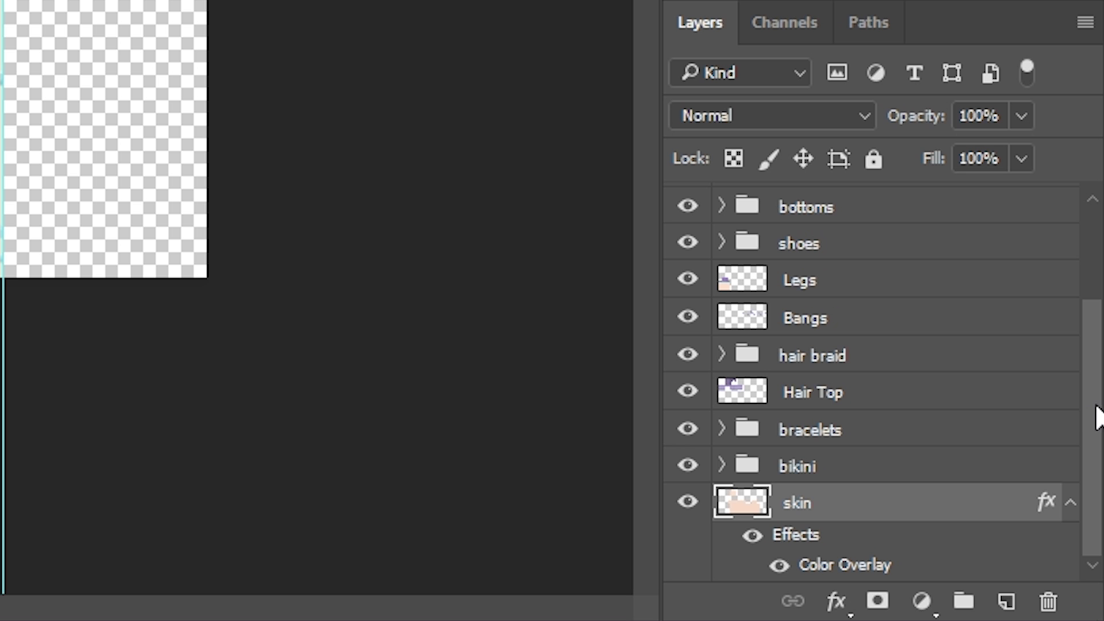
Toggle the Front Hair, skirt and Legs layers of the Aquarius skin to check them.
{"action": "left_click_drag", "start_coordinate": [1100, 522], "coordinate": [1100, 483]}
{"action": "scroll", "coordinate": [875, 237], "scroll_direction": "down", "scroll_amount": 3}
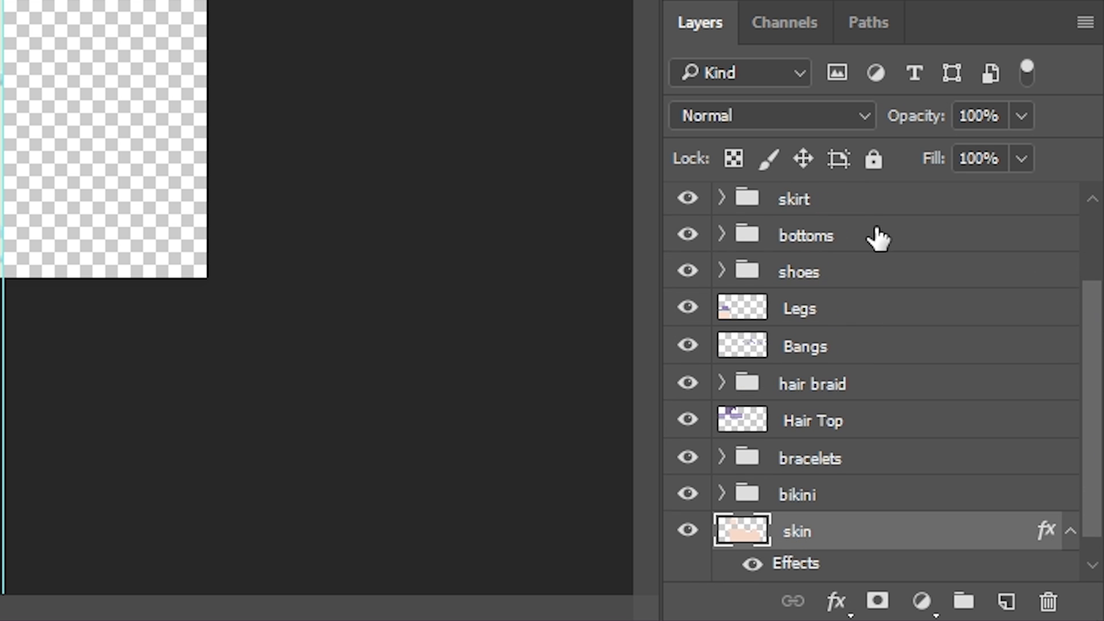
{"action": "scroll", "coordinate": [688, 257], "scroll_direction": "up", "scroll_amount": 3}
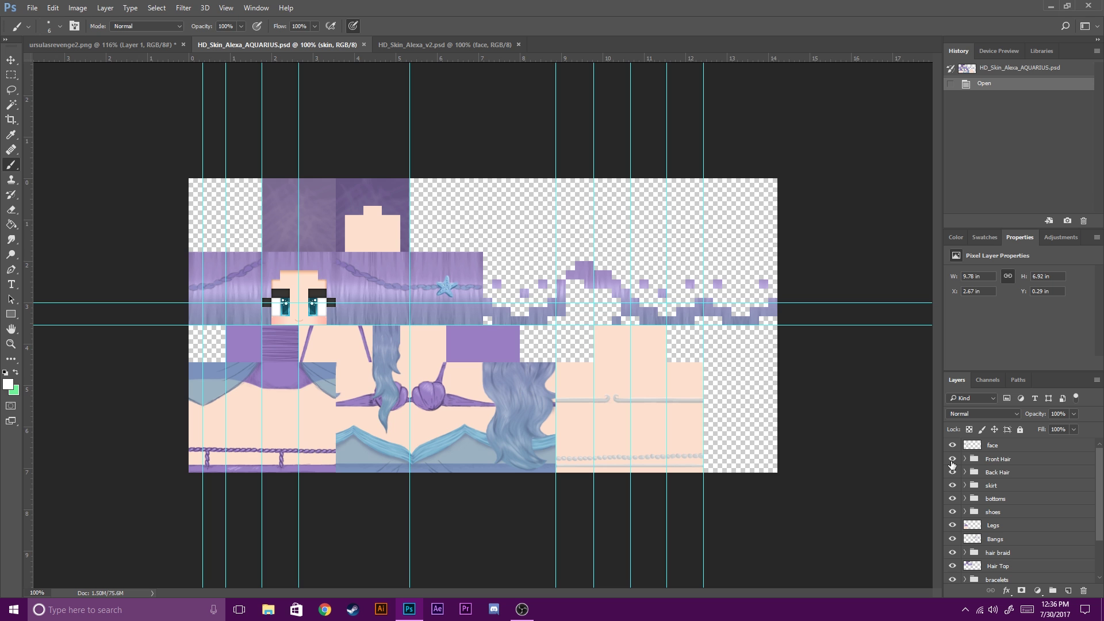
{"action": "left_click", "coordinate": [951, 460]}
{"action": "left_click", "coordinate": [951, 459]}
{"action": "left_click", "coordinate": [951, 459]}
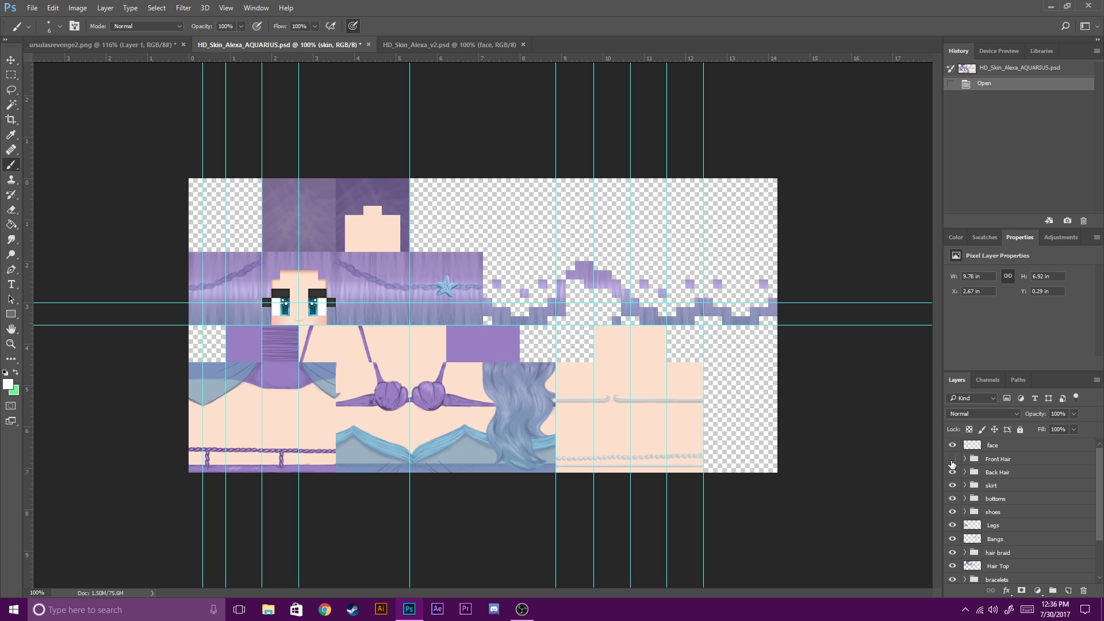
{"action": "left_click", "coordinate": [951, 459]}
{"action": "left_click", "coordinate": [952, 485]}
{"action": "left_click", "coordinate": [951, 487]}
{"action": "left_click", "coordinate": [951, 525]}
{"action": "left_click", "coordinate": [951, 525]}
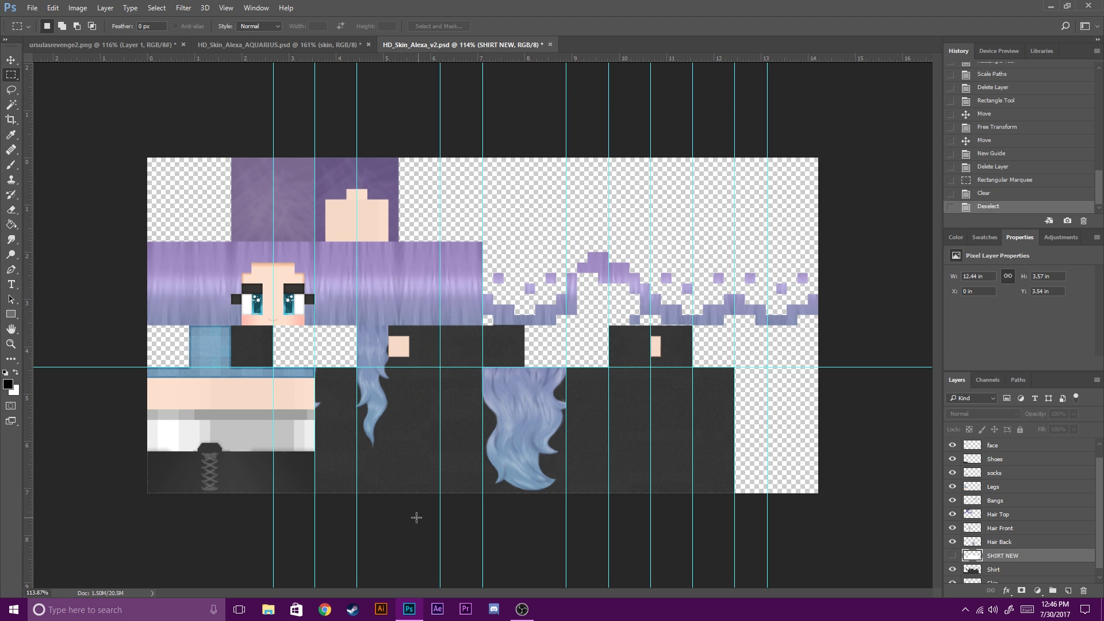
Make the white SHIRT NEW layer visible.
{"action": "key", "text": "alt"}
{"action": "left_click", "coordinate": [953, 556]}
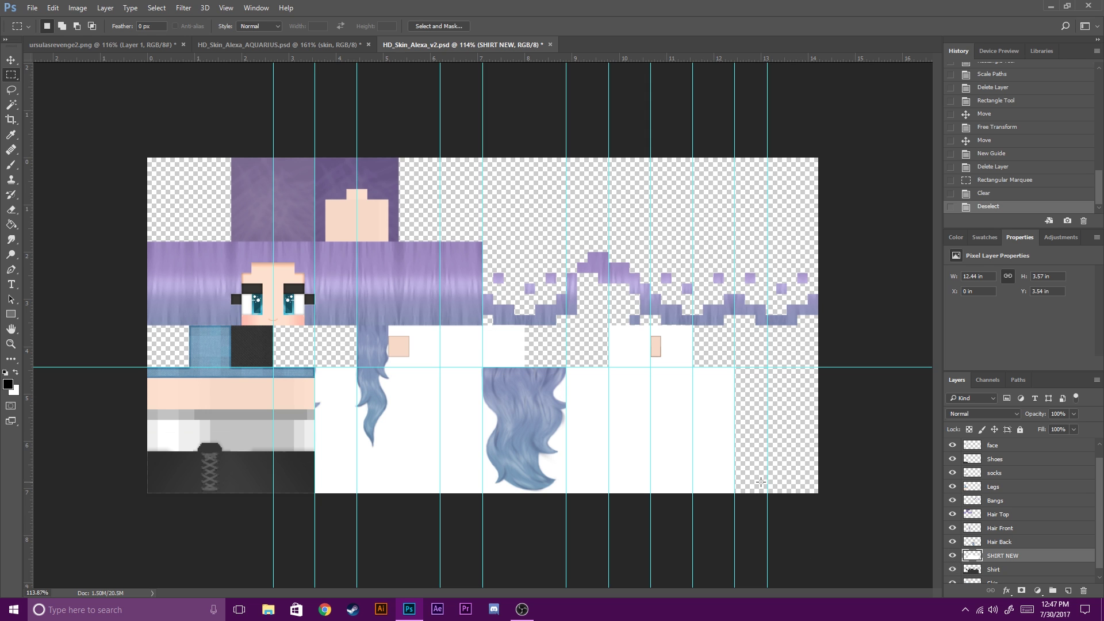
{"action": "scroll", "coordinate": [677, 455], "scroll_direction": "up", "scroll_amount": 1}
{"action": "scroll", "coordinate": [717, 458], "scroll_direction": "up", "scroll_amount": 2}
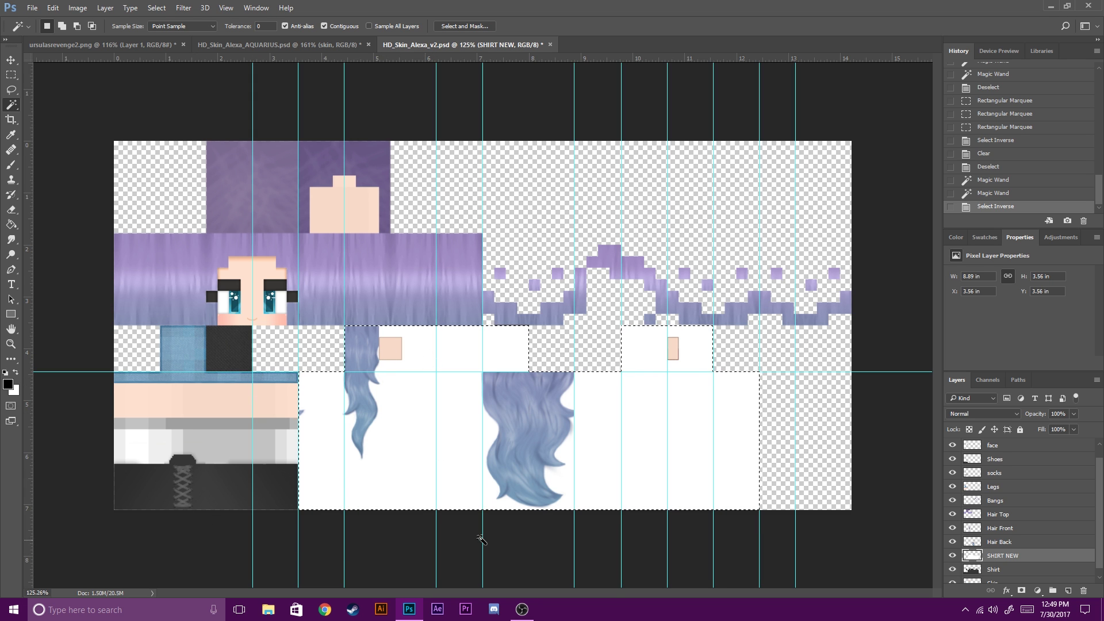
Add a new layer above SHIRT NEW named SLEVES.
{"action": "scroll", "coordinate": [749, 458], "scroll_direction": "up", "scroll_amount": 8, "text": "alt"}
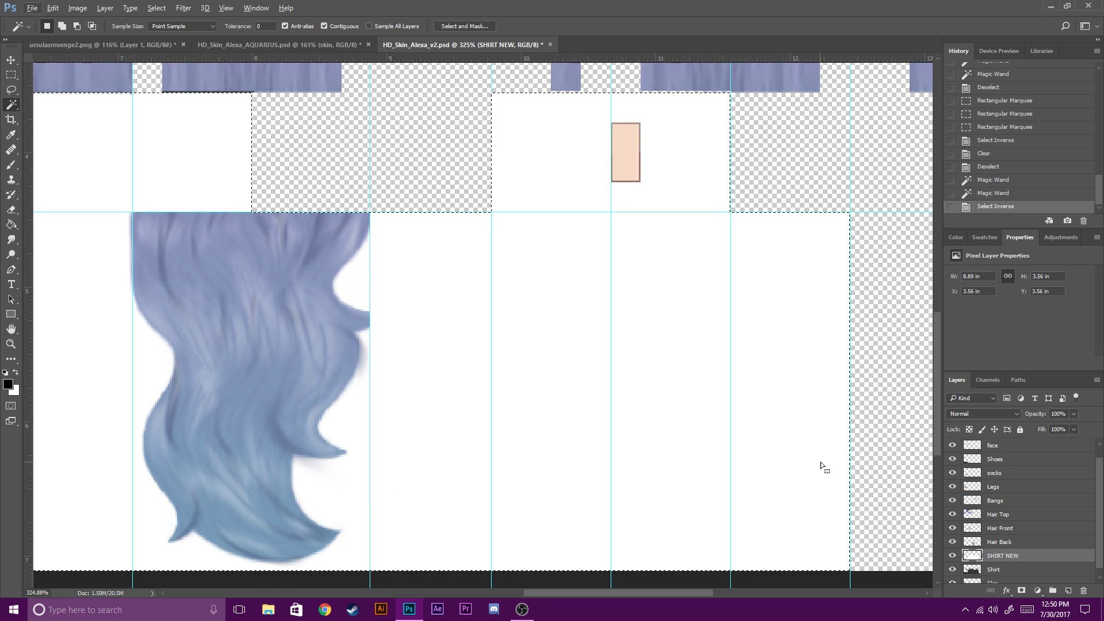
{"action": "scroll", "coordinate": [819, 461], "scroll_direction": "down", "scroll_amount": 2}
{"action": "left_click", "coordinate": [1067, 590]}
{"action": "double_click", "coordinate": [996, 555]}
{"action": "type", "text": "SLEVES"}
{"action": "key", "text": "Return"}
{"action": "scroll", "coordinate": [782, 322], "scroll_direction": "up", "scroll_amount": 2}
{"action": "left_click", "coordinate": [10, 76]}
{"action": "scroll", "coordinate": [840, 463], "scroll_direction": "up", "scroll_amount": 1}
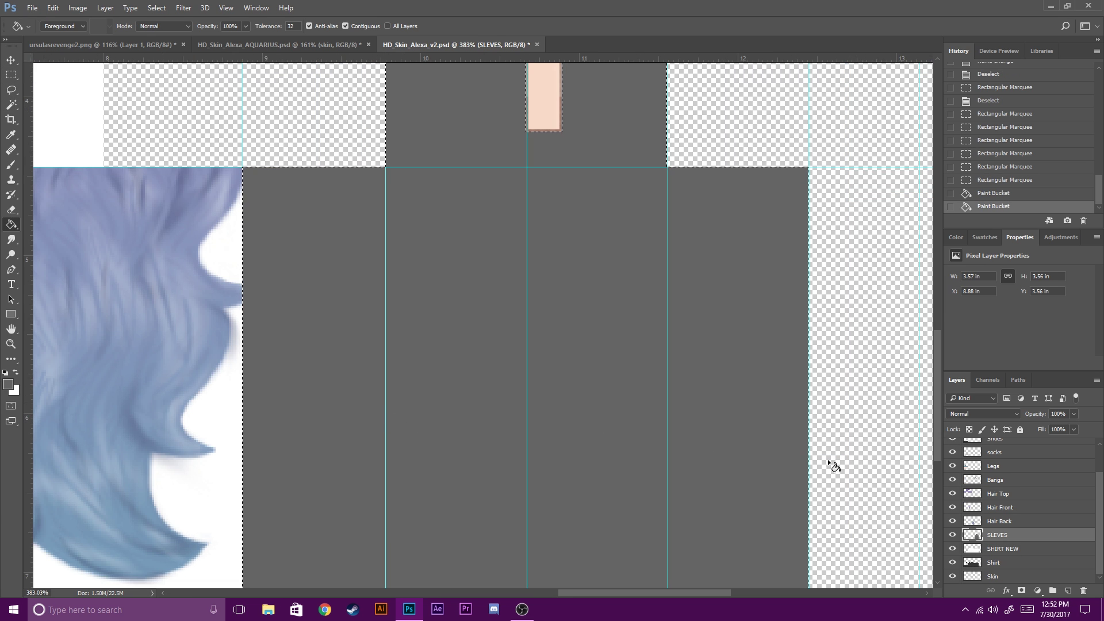
Try a dark rose Color Overlay on SLEVES, then cancel it.
{"action": "double_click", "coordinate": [1038, 541]}
{"action": "left_click_drag", "start_coordinate": [573, 325], "coordinate": [500, 206]}
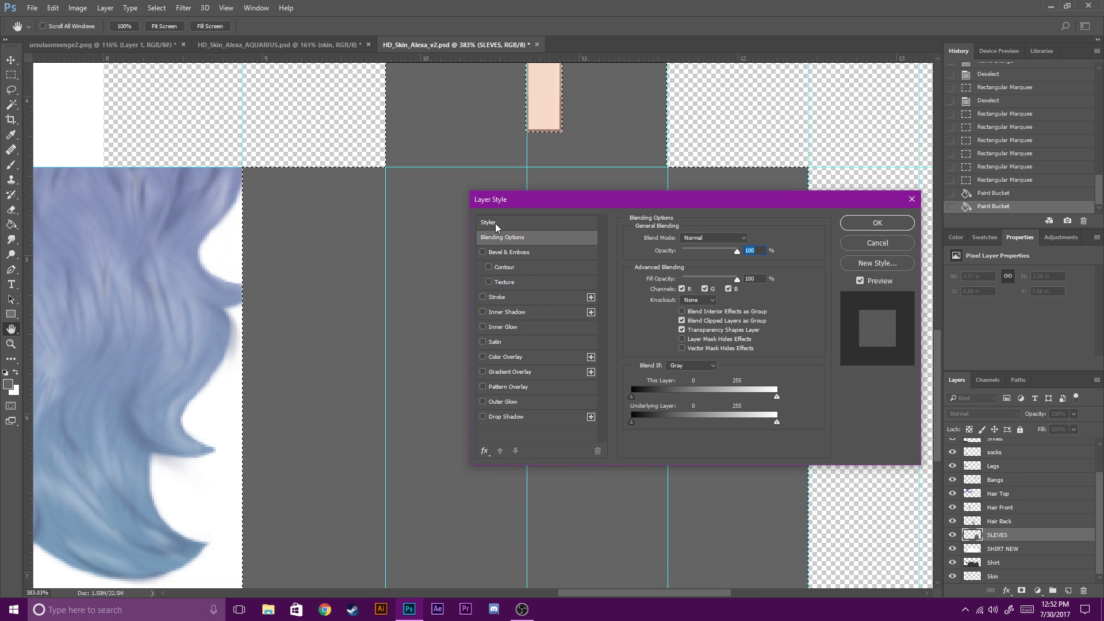
{"action": "left_click", "coordinate": [494, 356]}
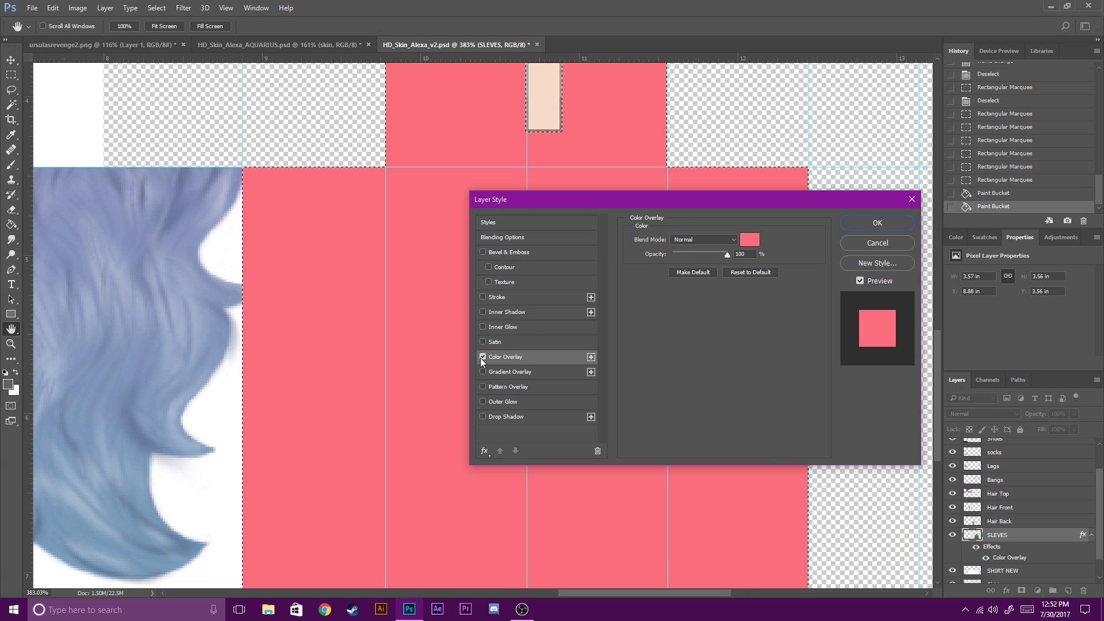
{"action": "left_click", "coordinate": [750, 239]}
{"action": "left_click", "coordinate": [772, 431]}
{"action": "left_click_drag", "start_coordinate": [771, 431], "coordinate": [804, 423]}
{"action": "key", "text": "Escape"}
{"action": "key", "text": "Escape"}
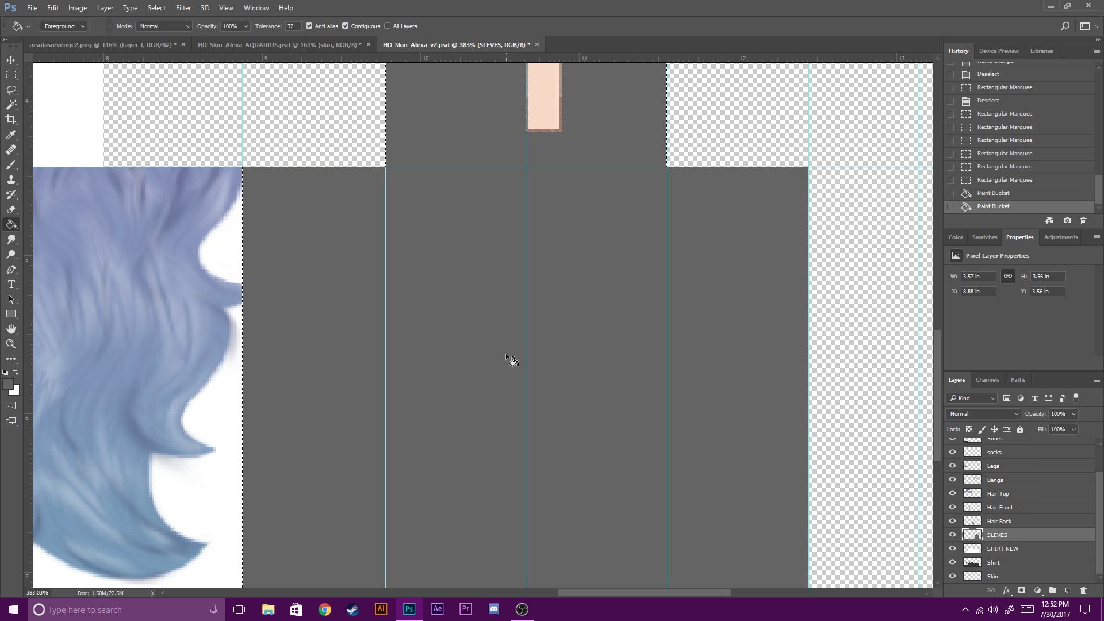
{"action": "key", "text": "g"}
Return to the Rectangular Marquee tool to select the sleeve areas.
{"action": "scroll", "coordinate": [486, 396], "scroll_direction": "down", "scroll_amount": 2}
{"action": "scroll", "coordinate": [602, 407], "scroll_direction": "down", "scroll_amount": 1}
{"action": "key", "text": "m"}
{"action": "scroll", "coordinate": [653, 396], "scroll_direction": "up", "scroll_amount": 1}
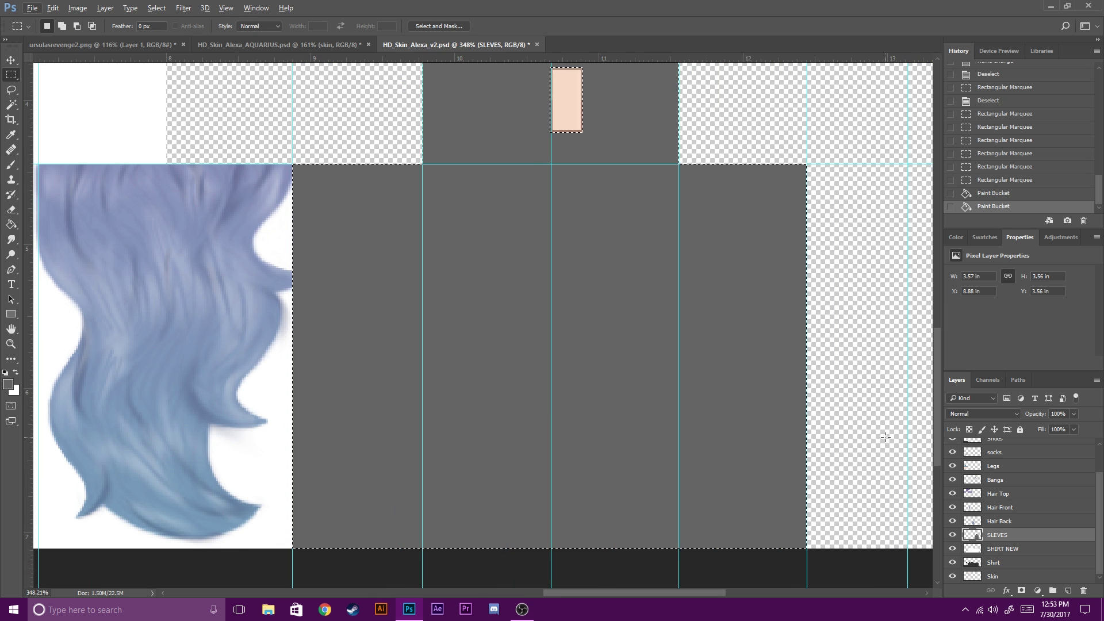
{"action": "key", "text": "alt"}
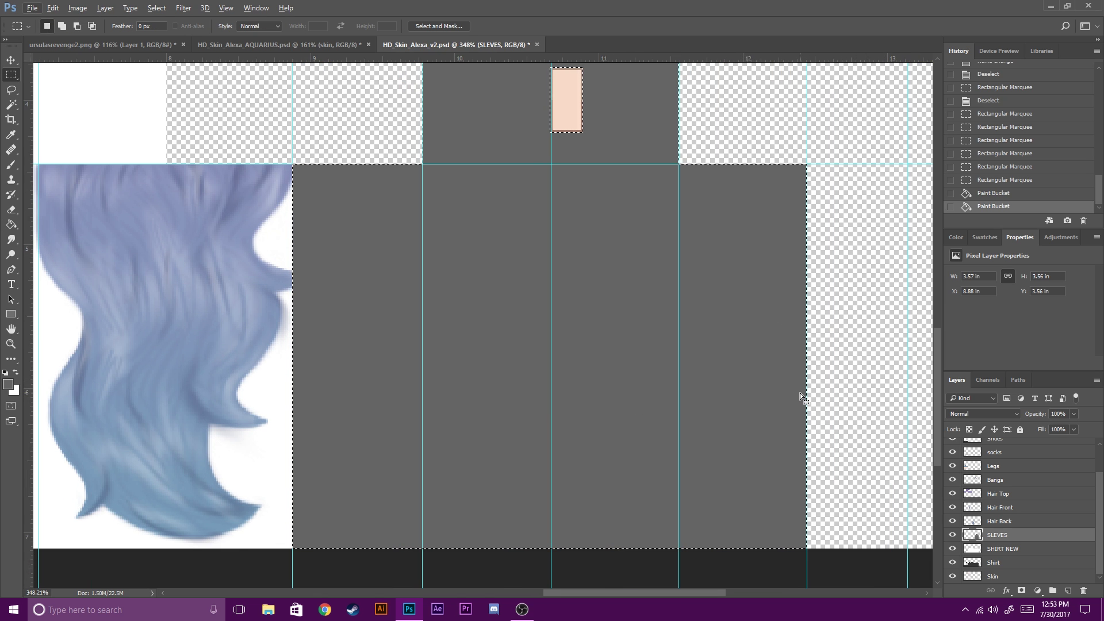